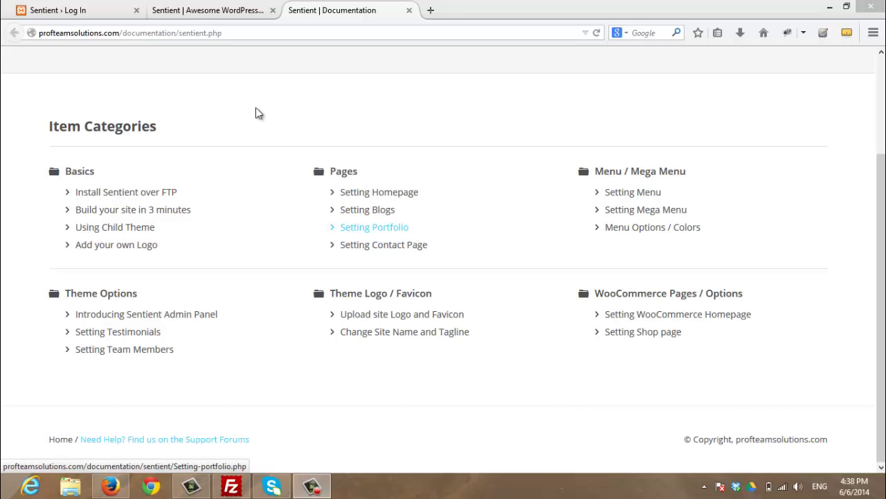
Log in to the Sentient site's admin with the administrator username and password
click(83, 10)
text(admin)
key(Tab)
text(123456)
key(Return)
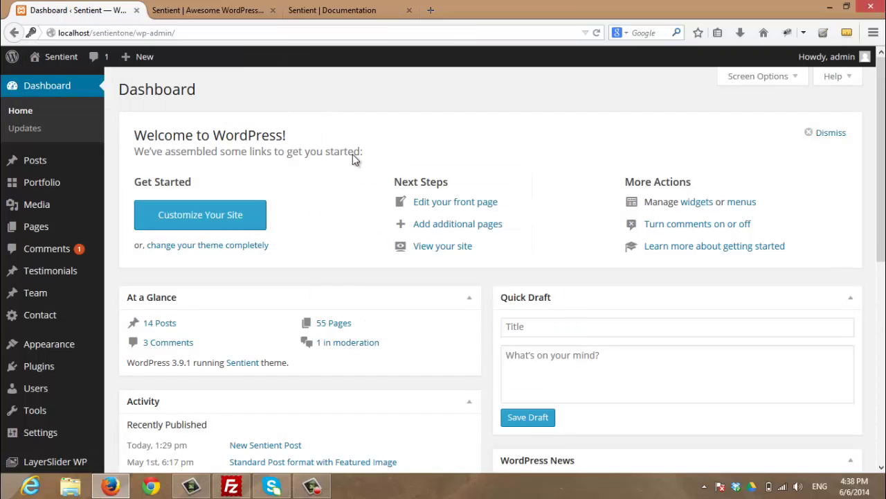
Go to the Portfolio list and start a new portfolio item
click(43, 184)
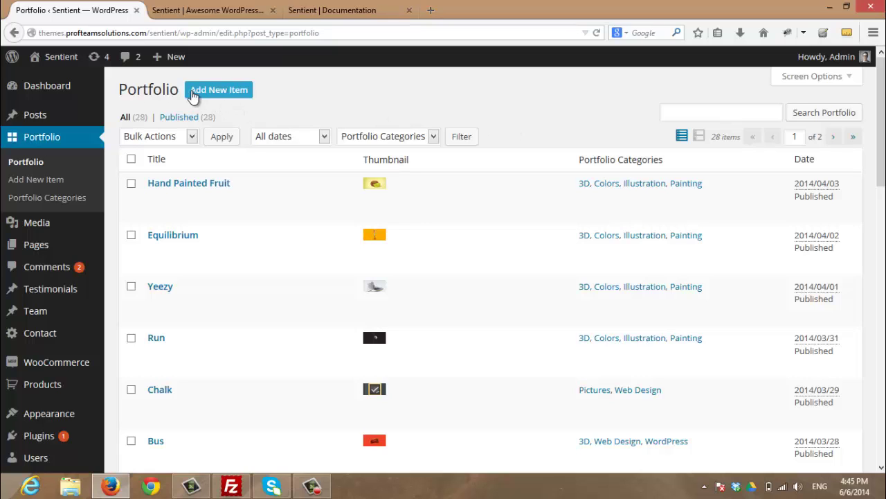
click(216, 96)
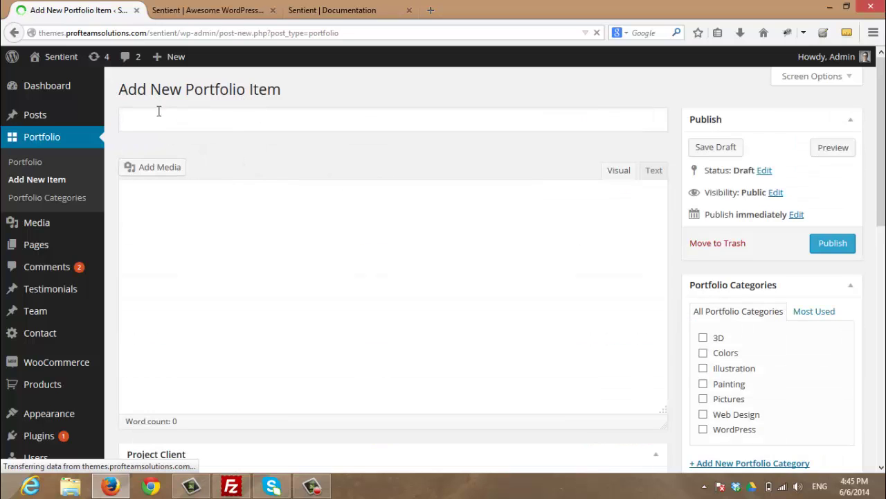
Title the item 'Sentient New Portfolio' and paste the Latin placeholder text twice into the body
click(177, 118)
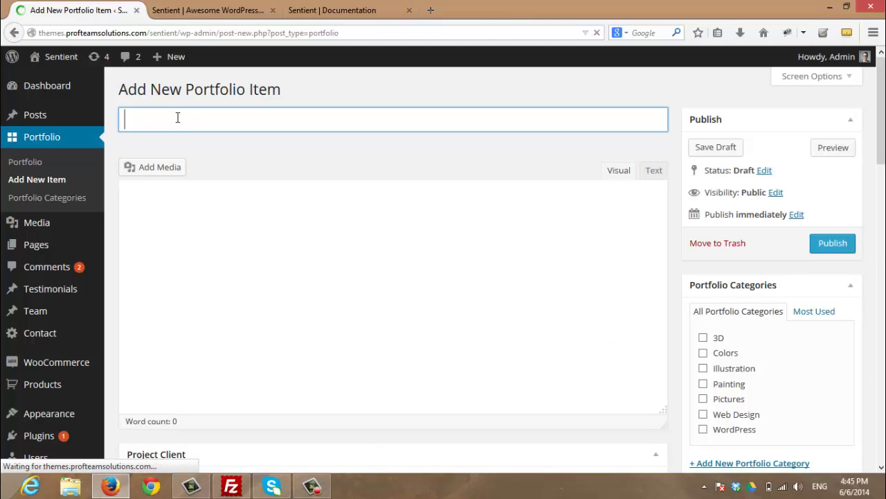
text(Se)
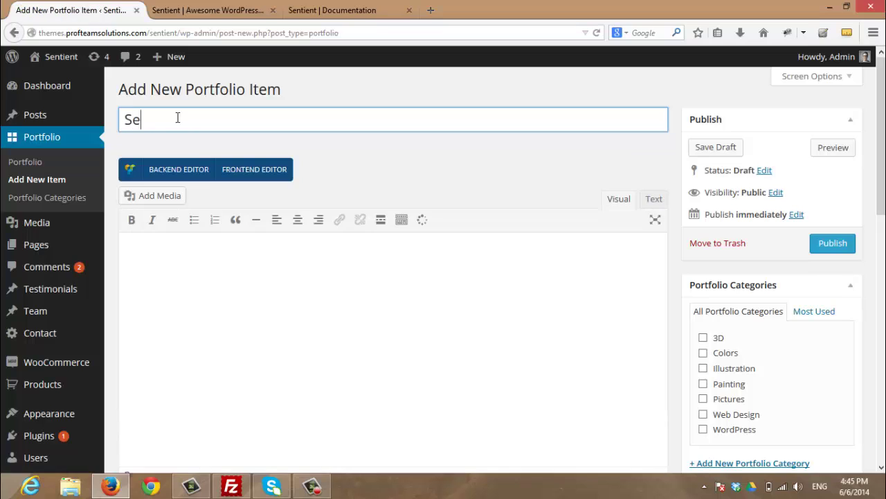
text(ntient New Portfolio)
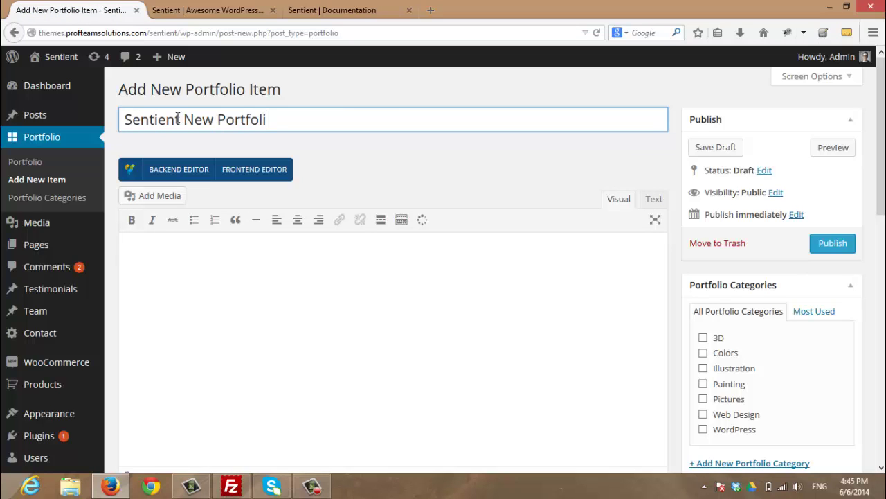
click(492, 330)
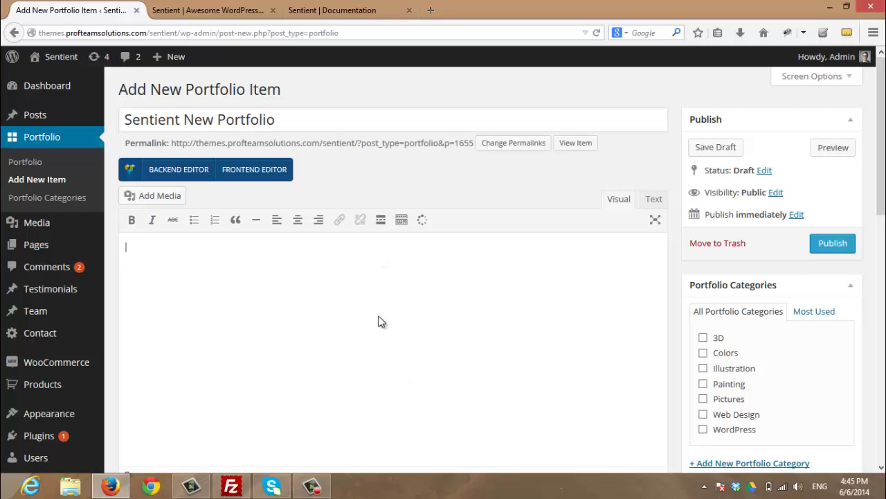
text(Pellentesque gravida eget lacus id imperdiet. Ut auctor a nunc sit amet vulputate. In fermentum nibh nec erat hendrerit, eget aliquam lectus.)
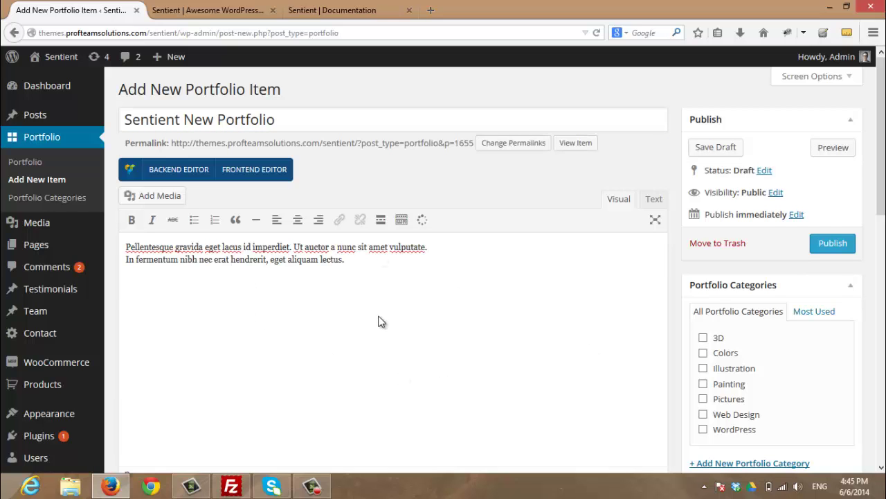
key(ctrl+v)
key(ctrl+v)
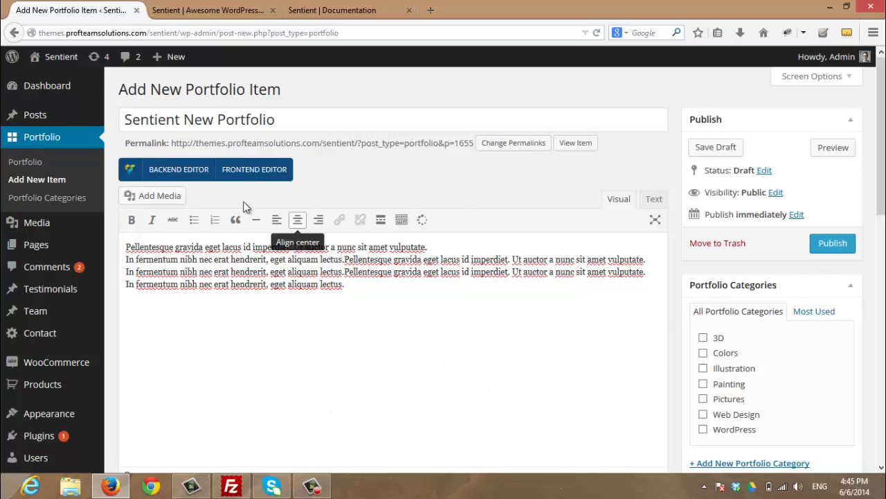
Try Backend Editor, revert to Classic Mode, and switch the body to the Text view
click(194, 176)
scroll(194, 180, down, 5)
scroll(191, 187, down, 3)
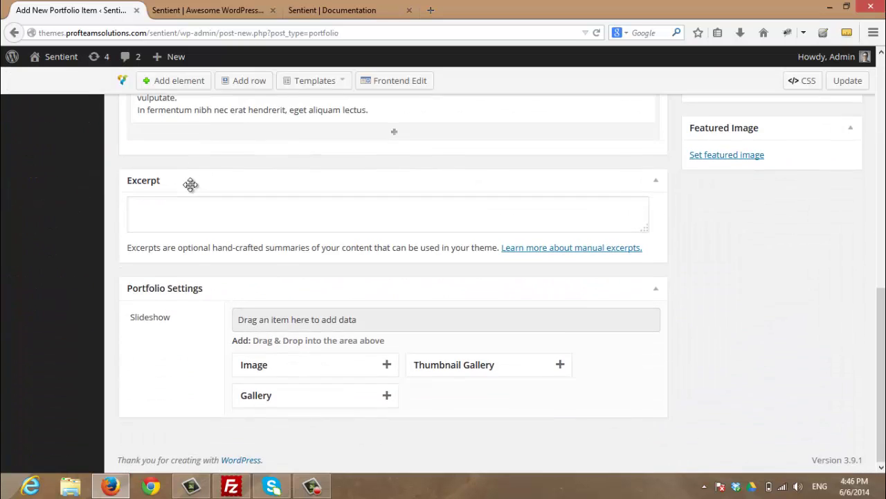
scroll(194, 193, up, 4)
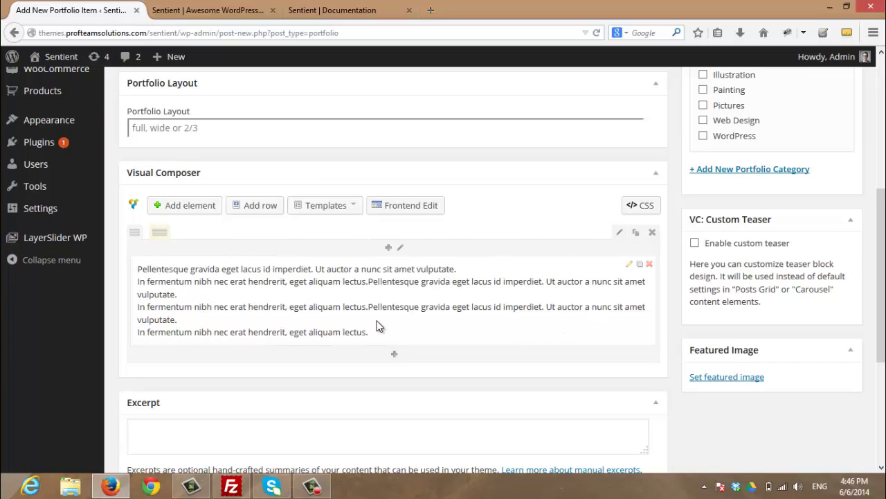
scroll(324, 239, up, 5)
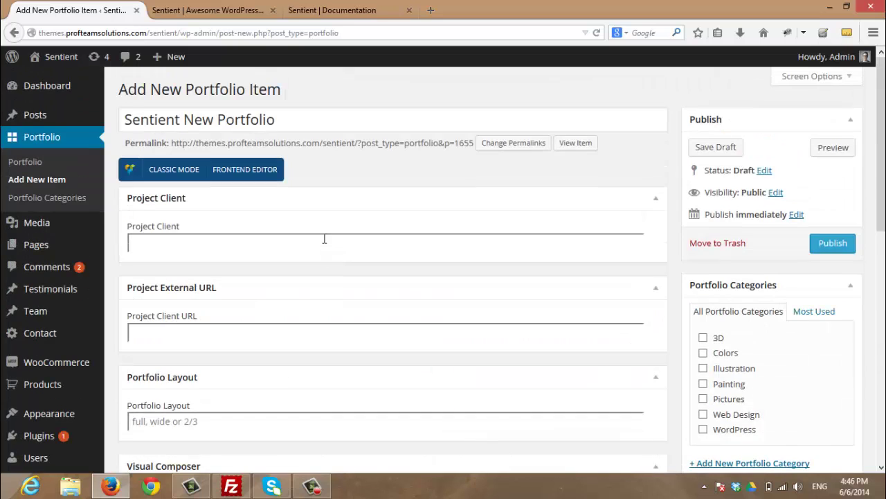
click(177, 169)
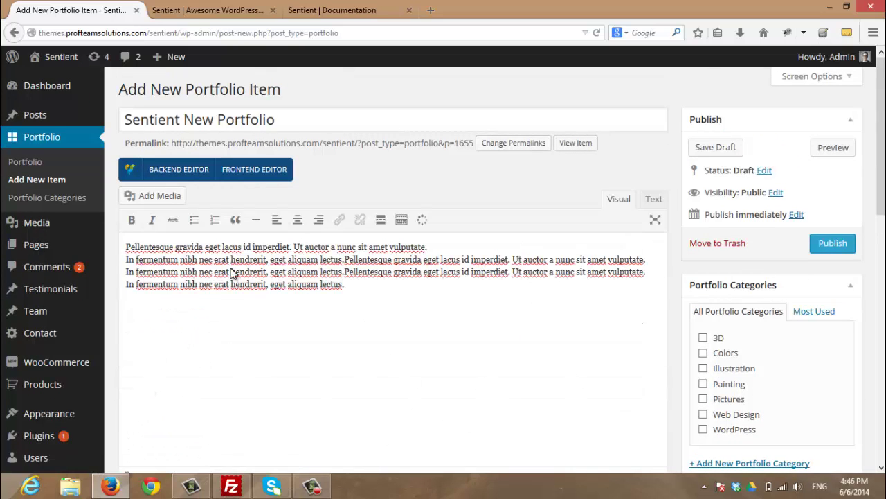
click(654, 201)
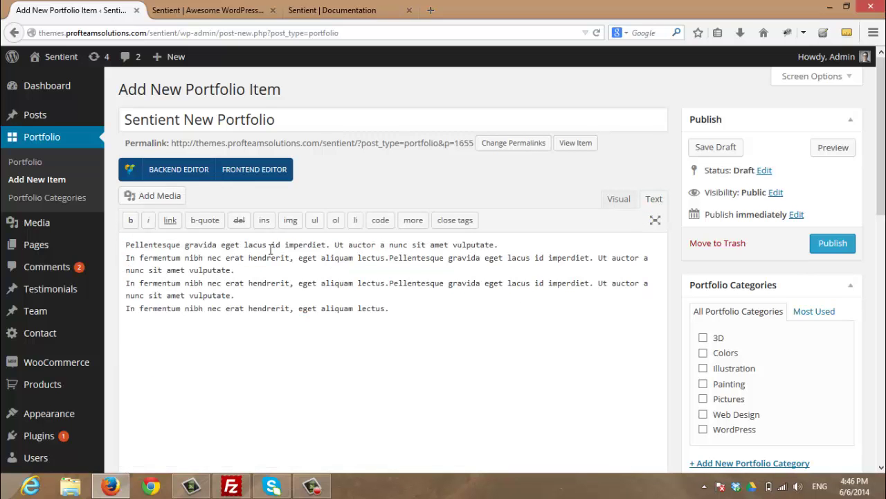
Tick the Colors and Painting boxes under Portfolio Categories
scroll(413, 285, down, 2)
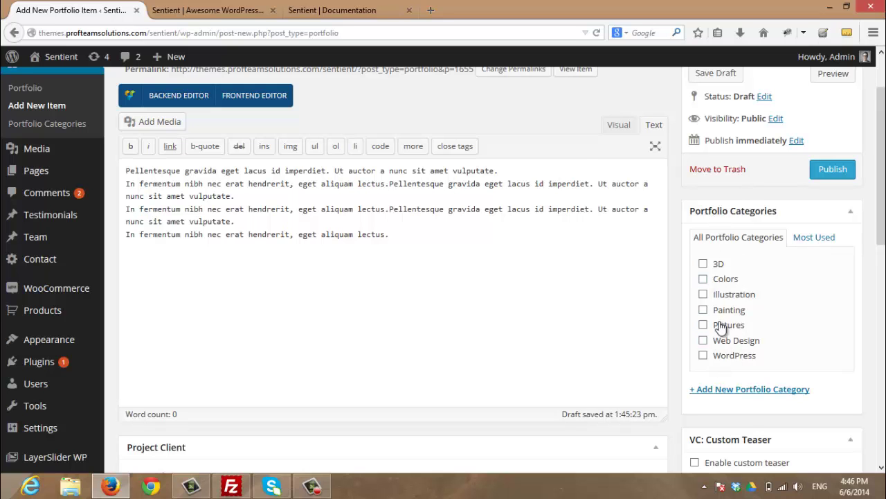
scroll(420, 284, up, 2)
scroll(768, 367, down, 2)
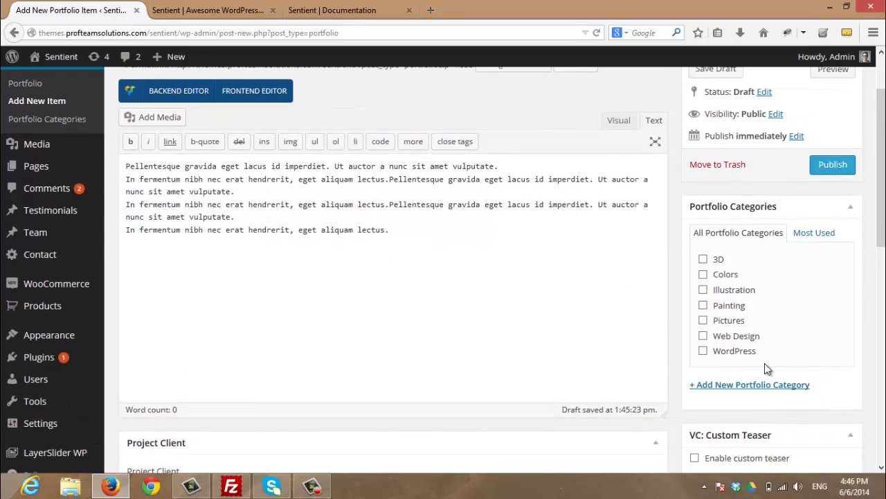
scroll(769, 364, down, 2)
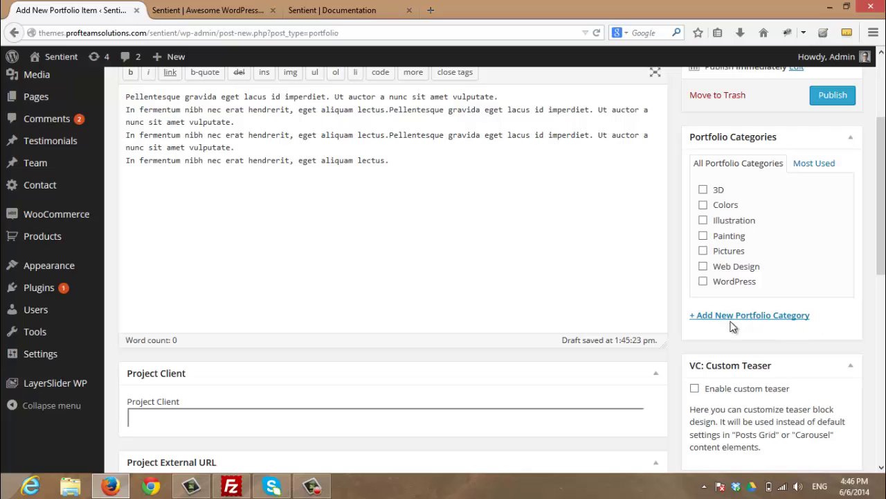
click(727, 206)
click(715, 236)
scroll(649, 238, down, 6)
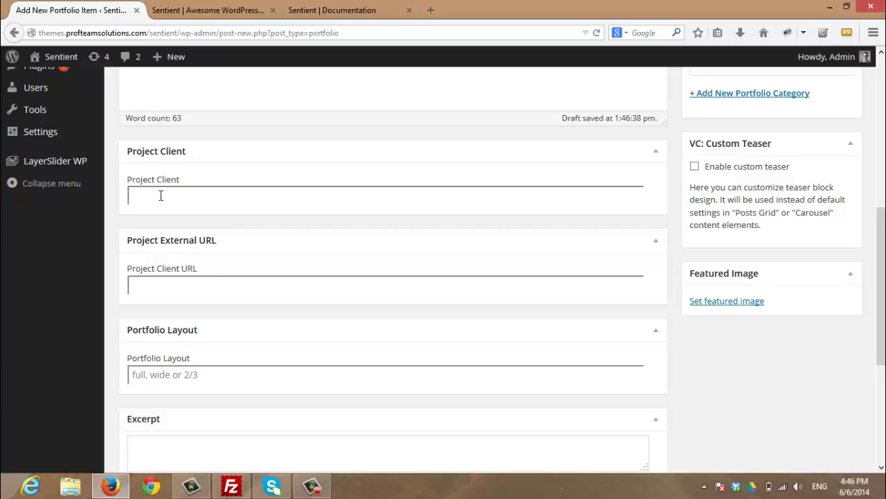
text(New Client)
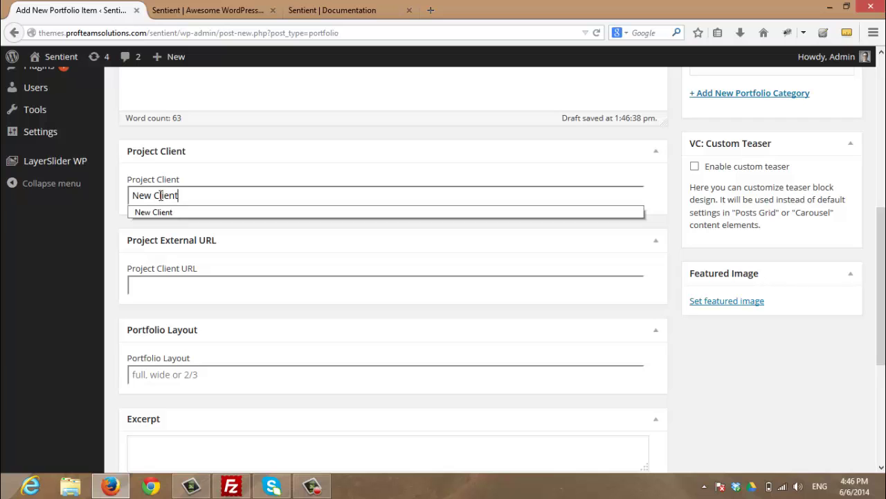
scroll(227, 125, up, 3)
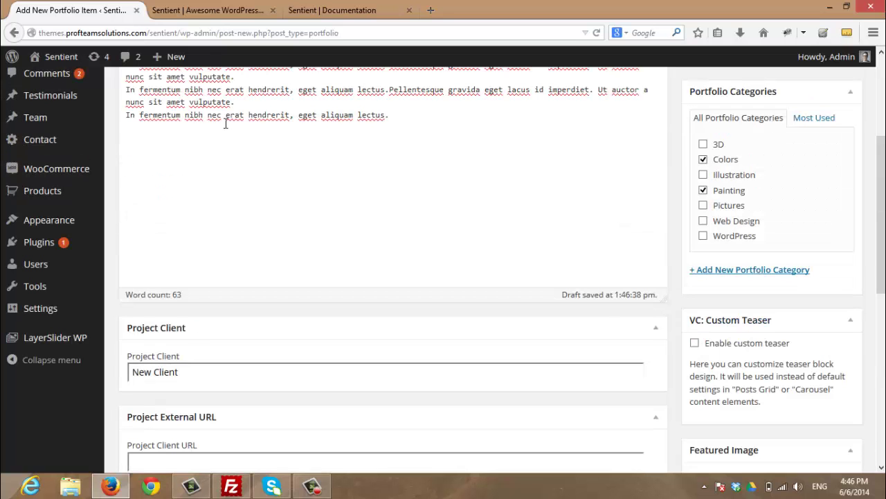
scroll(293, 335, down, 2)
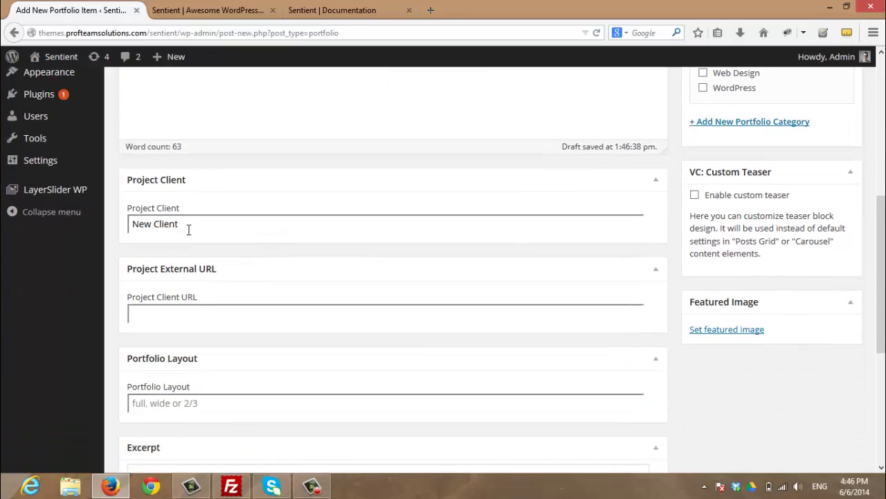
scroll(145, 196, down, 2)
scroll(152, 194, up, 1)
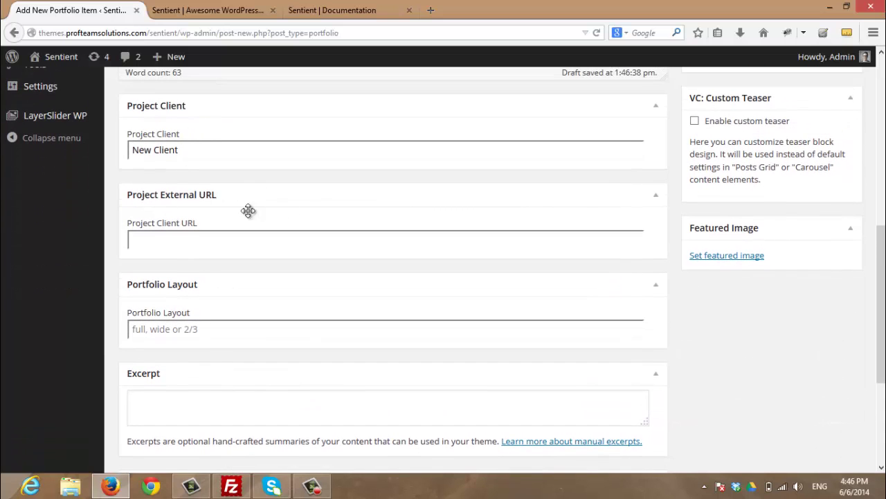
scroll(360, 201, up, 2)
scroll(269, 264, down, 2)
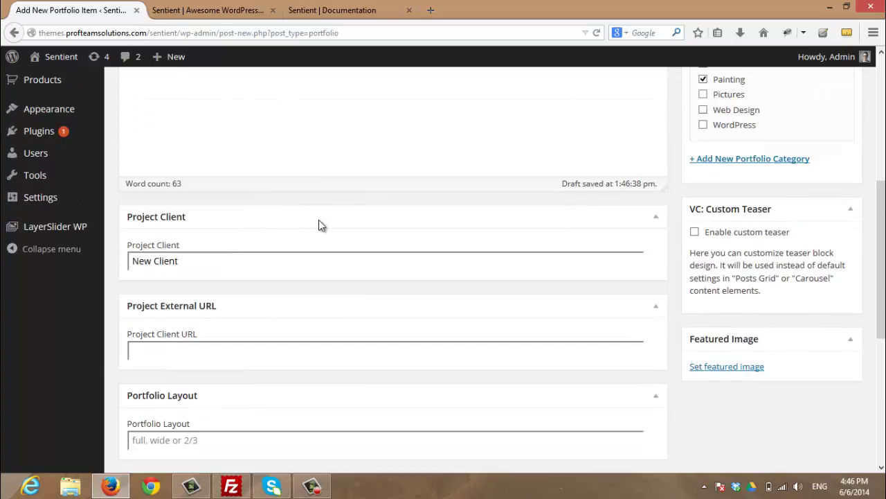
text(ttp://#)
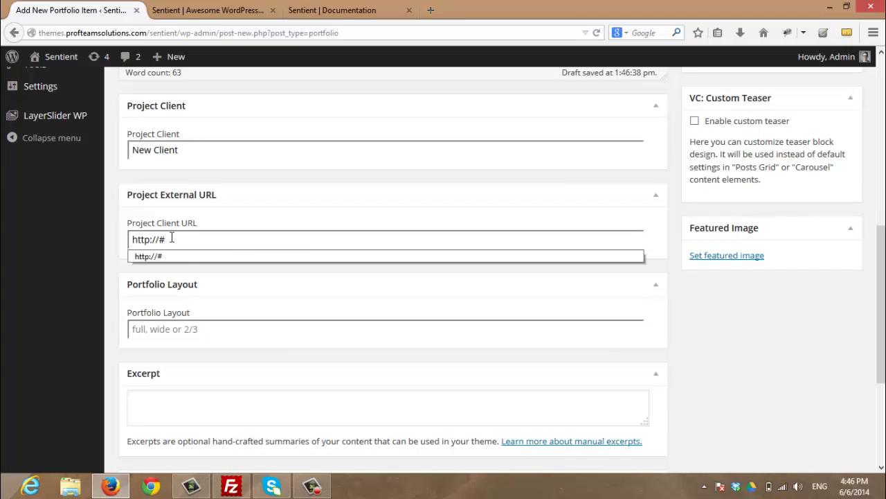
key(Tab)
Set the Portfolio Layout field to 'full' from the autocomplete suggestion
scroll(111, 262, down, 1)
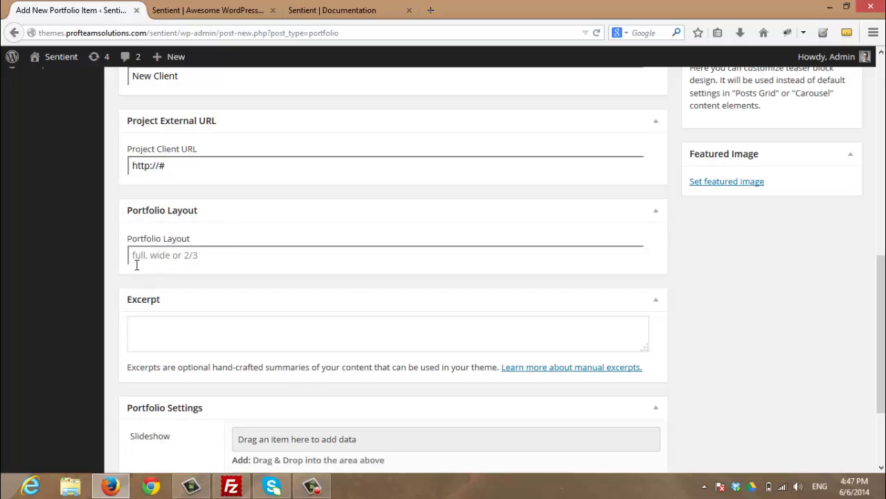
click(201, 256)
text(ful)
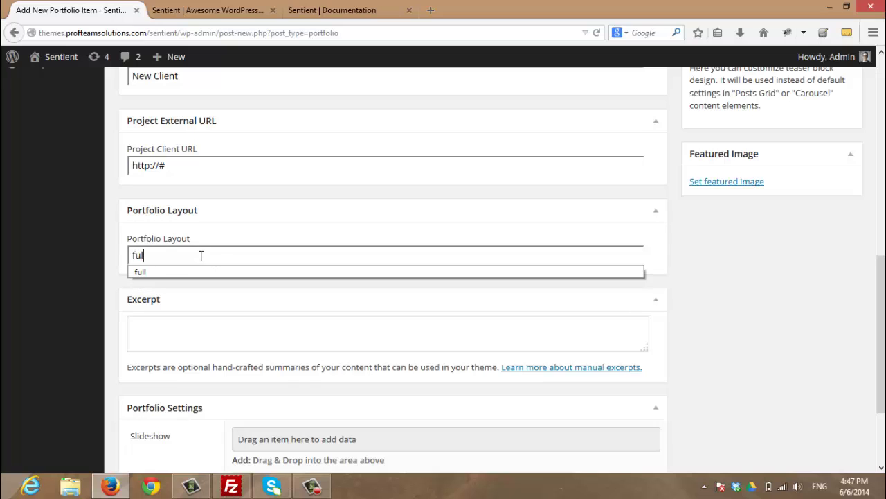
text(l)
key(Down)
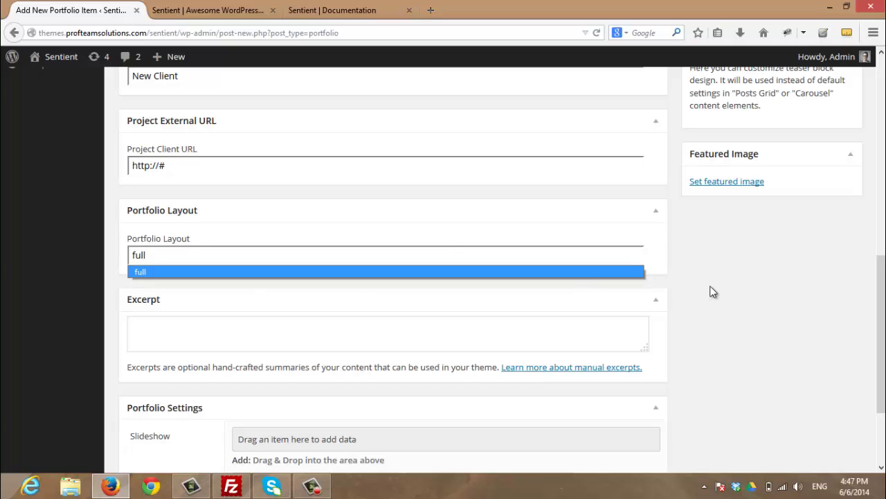
key(Return)
scroll(766, 392, up, 1)
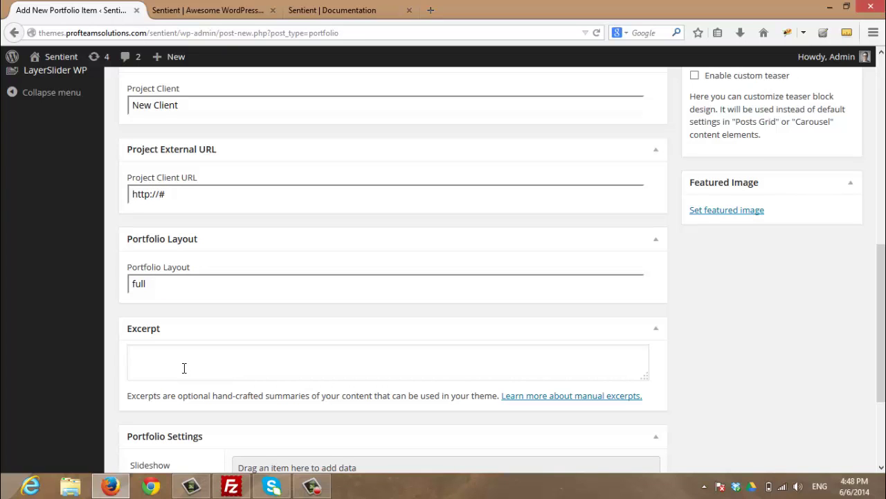
Paste the lorem-ipsum excerpt into the Excerpt box and enlarge the box to fit it
click(185, 368)
key(ctrl+v)
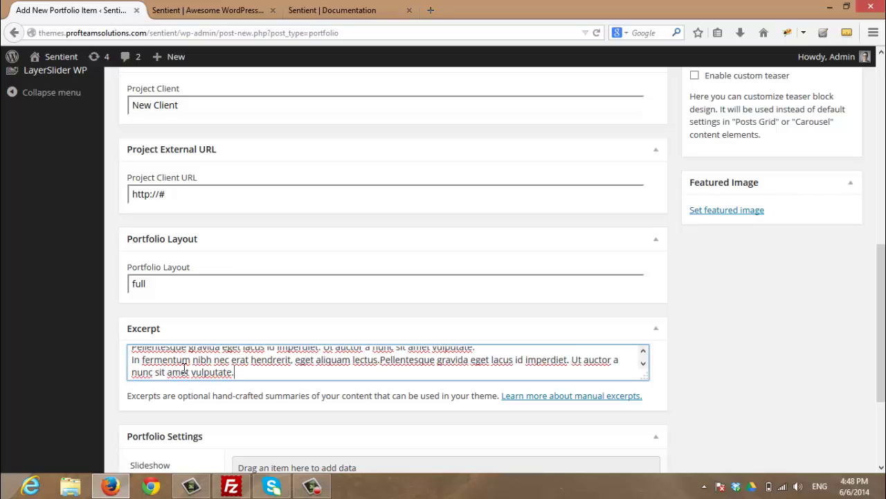
scroll(184, 368, up, 1)
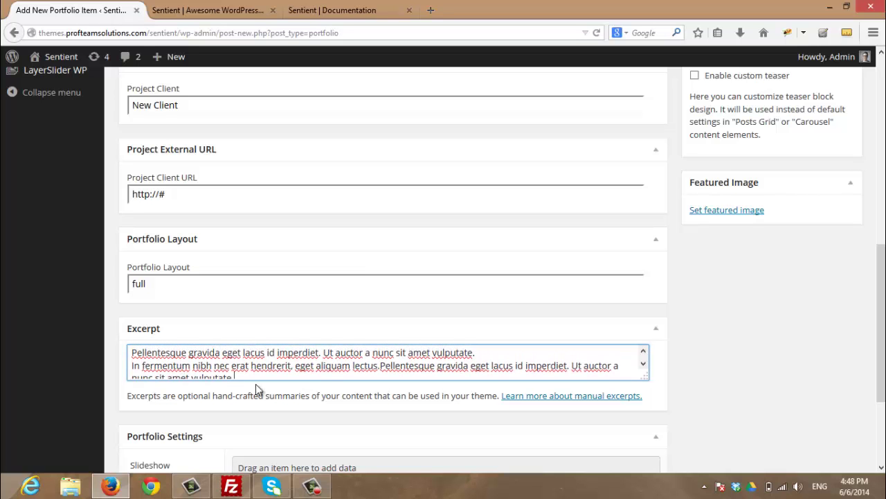
drag(646, 377, 653, 400)
scroll(751, 409, down, 3)
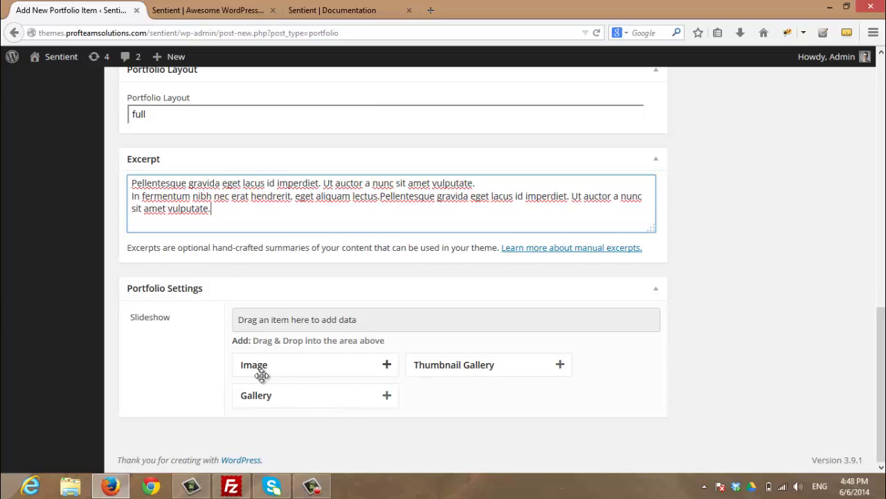
Drag an Image item into the Portfolio Settings Slideshow area
drag(289, 374, 310, 345)
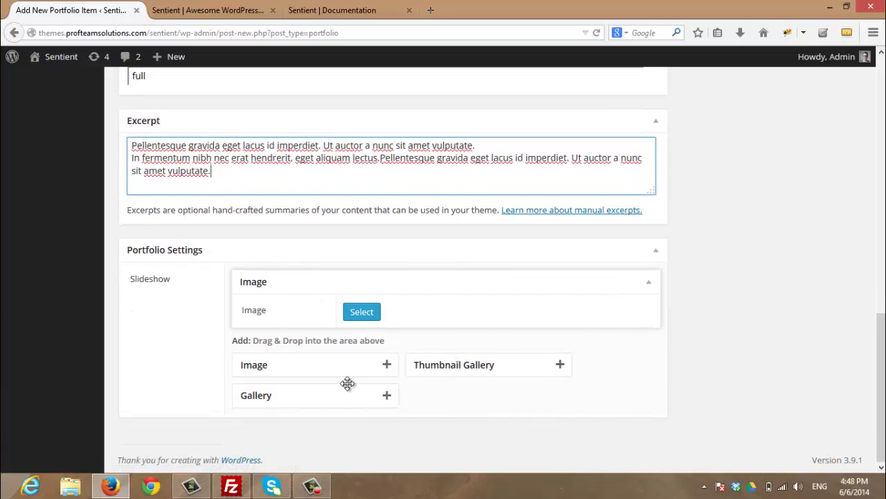
Upload duck.jpg from images\Új mappa (3) and use it as the slideshow image
click(362, 312)
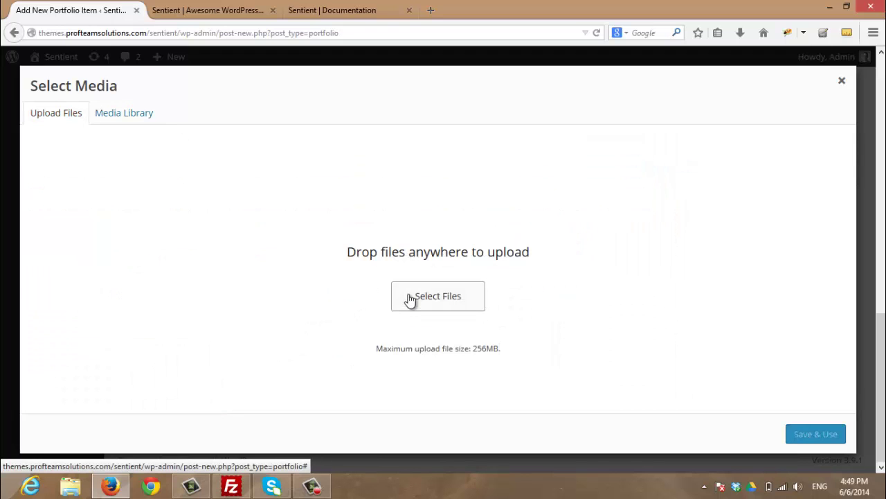
click(409, 299)
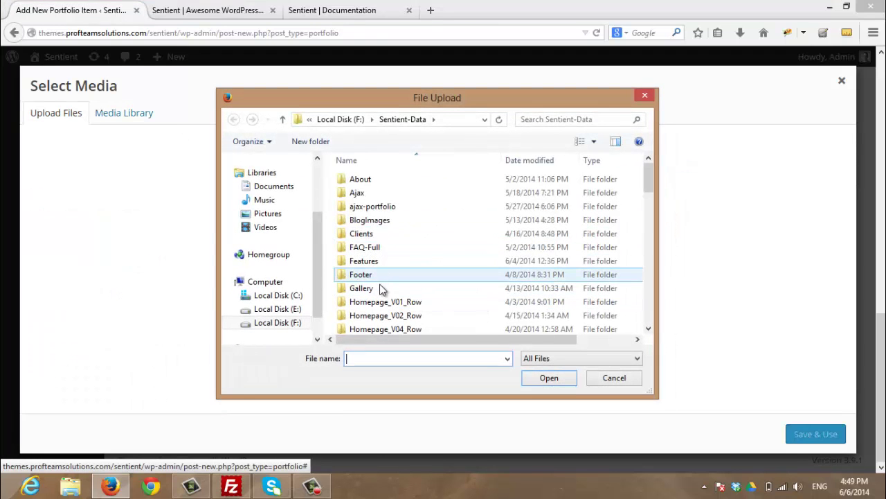
scroll(382, 289, down, 3)
double_click(380, 272)
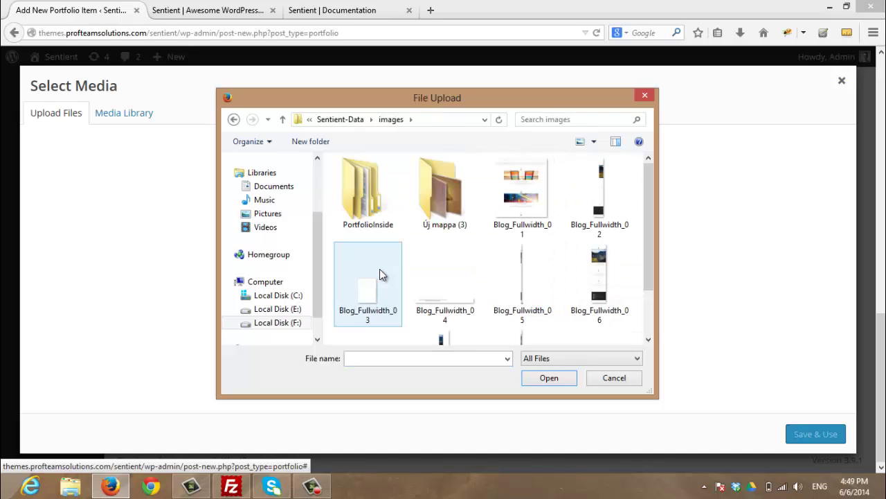
double_click(443, 183)
click(455, 228)
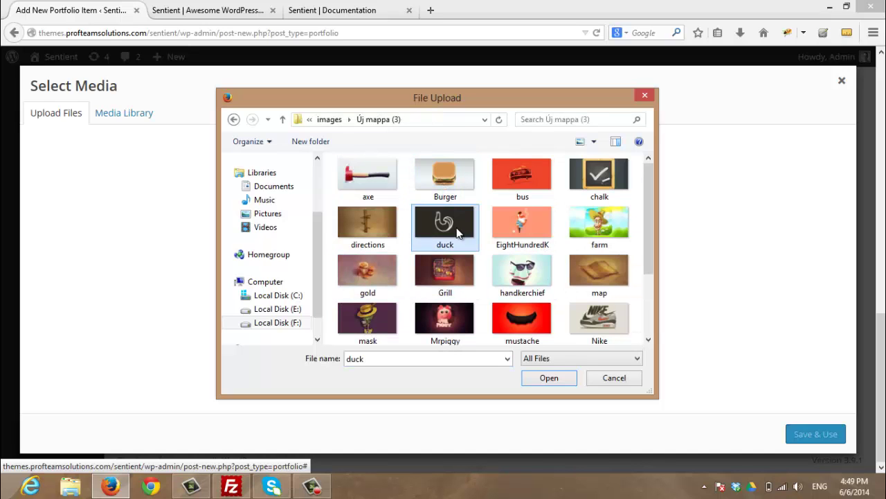
click(548, 377)
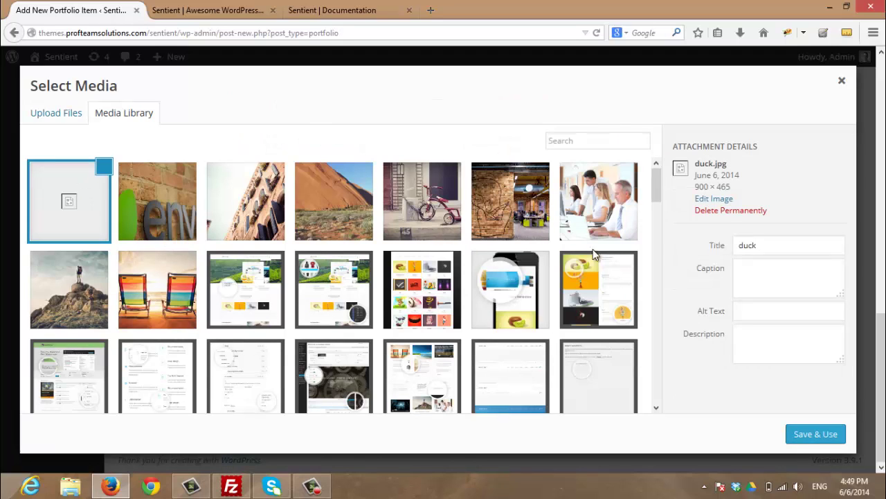
click(816, 434)
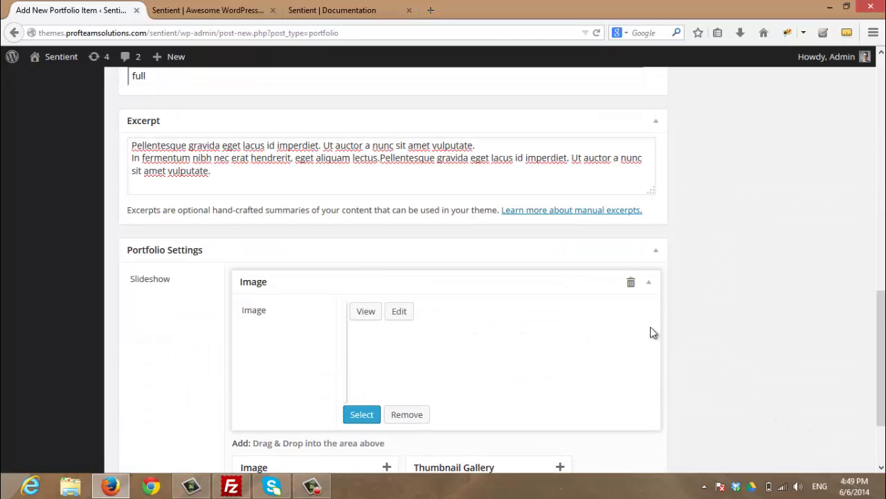
Upload EightHundredK.jpg and set it as the Sentient New Portfolio item's featured image
scroll(810, 329, up, 1)
scroll(809, 327, up, 5)
scroll(747, 336, down, 2)
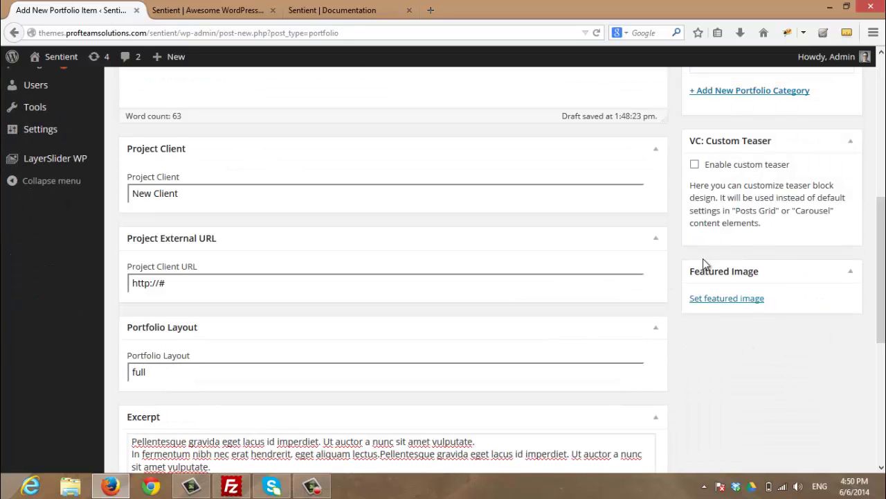
click(724, 300)
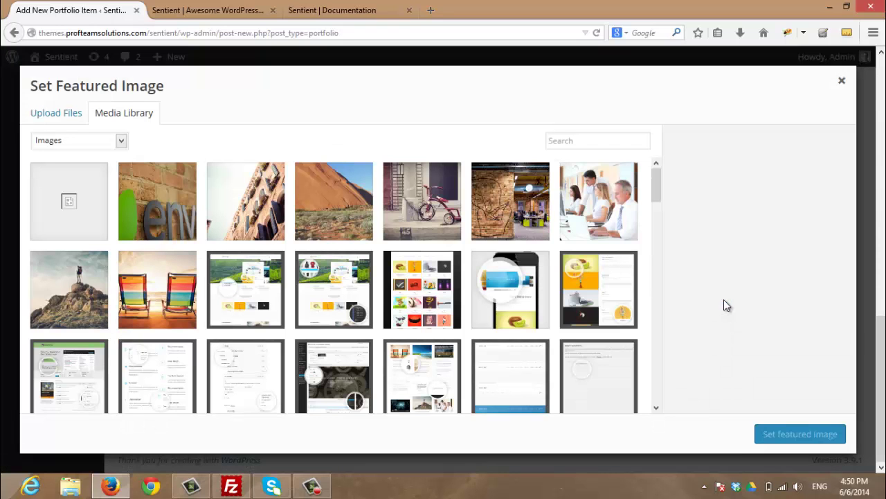
click(66, 113)
click(443, 296)
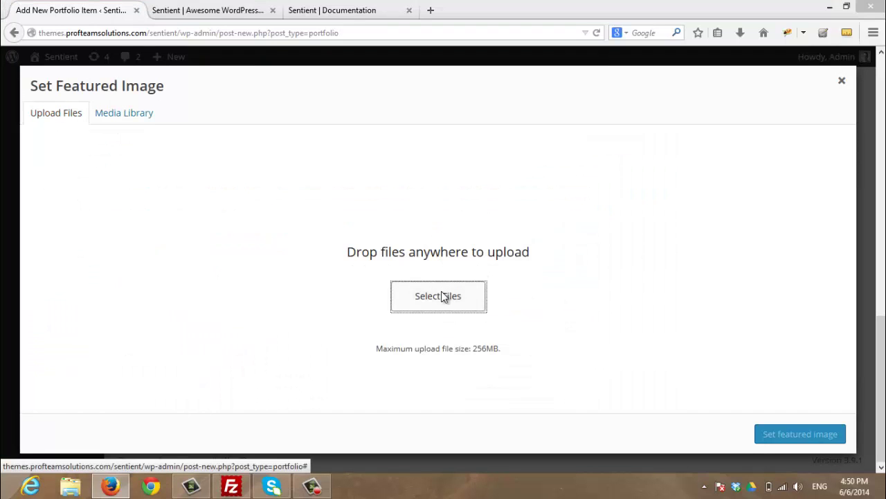
click(526, 231)
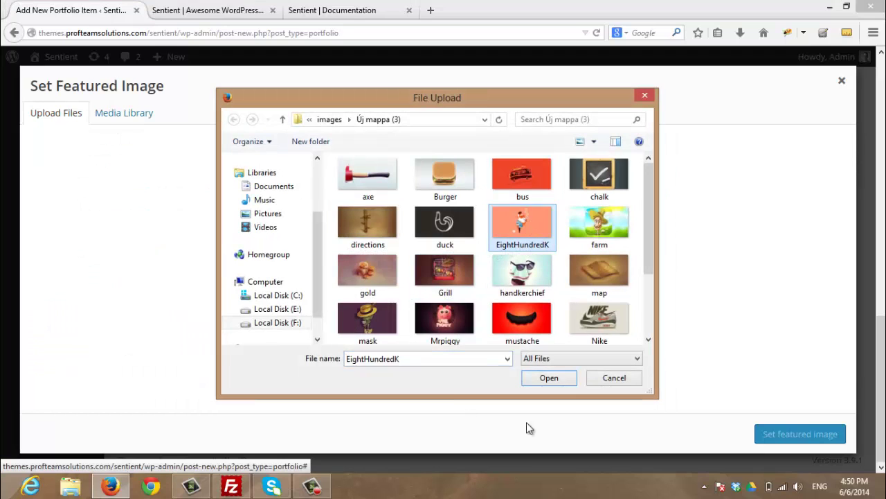
click(547, 378)
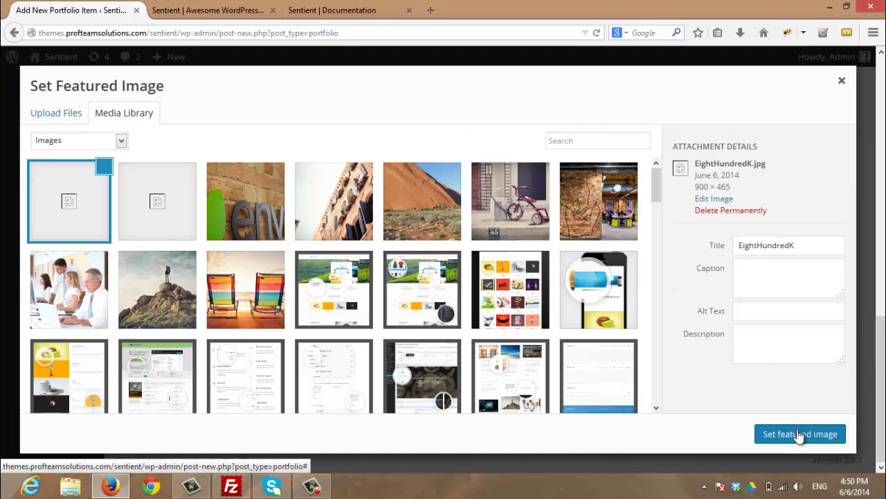
click(800, 433)
Publish Sentient New Portfolio, then check its featured image and Slideshow Image entry
scroll(754, 402, up, 10)
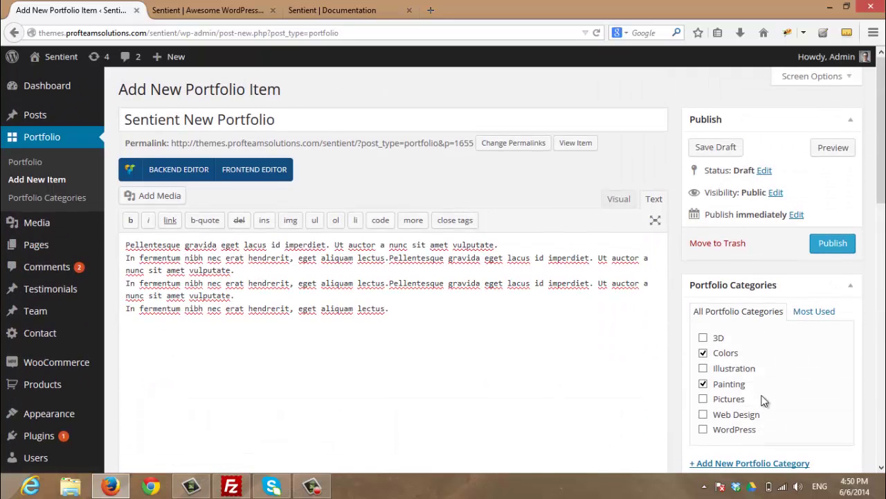
click(833, 243)
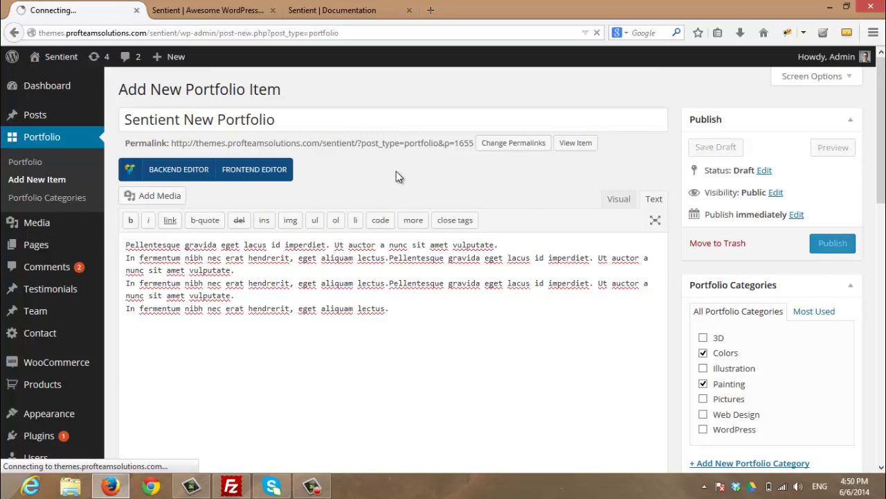
scroll(677, 198, down, 5)
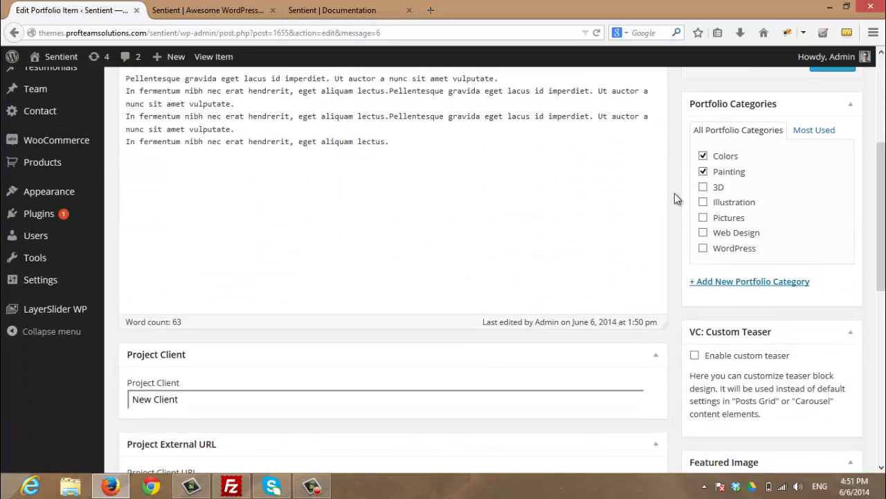
scroll(677, 199, down, 5)
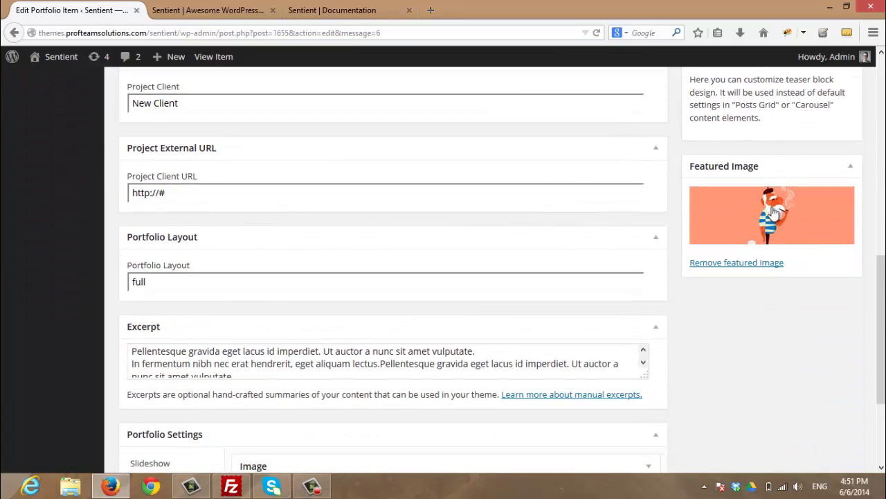
scroll(679, 224, down, 3)
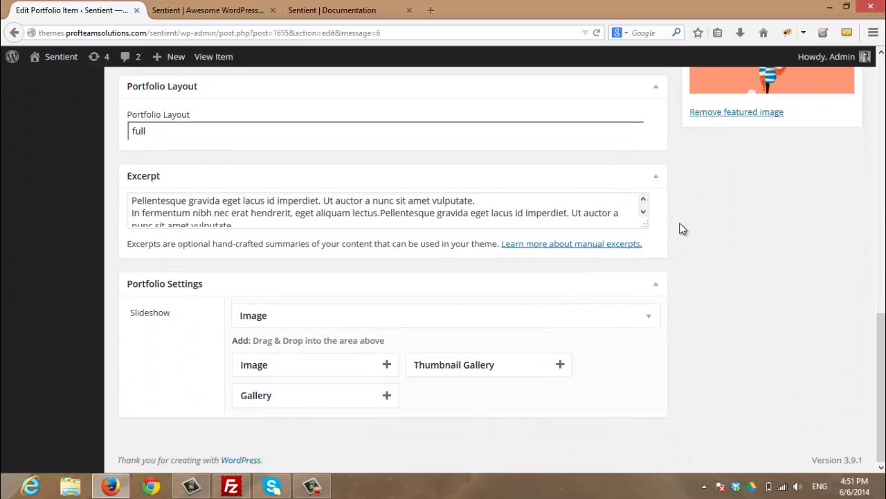
click(646, 318)
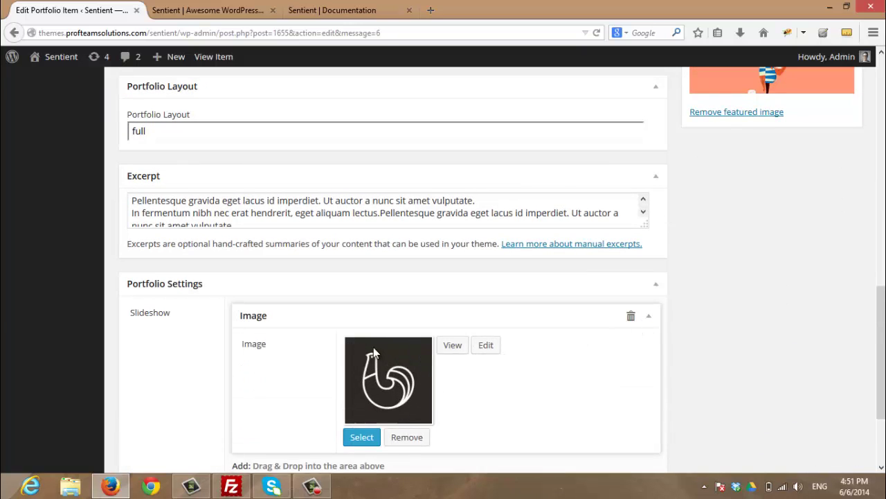
click(649, 317)
scroll(707, 325, up, 10)
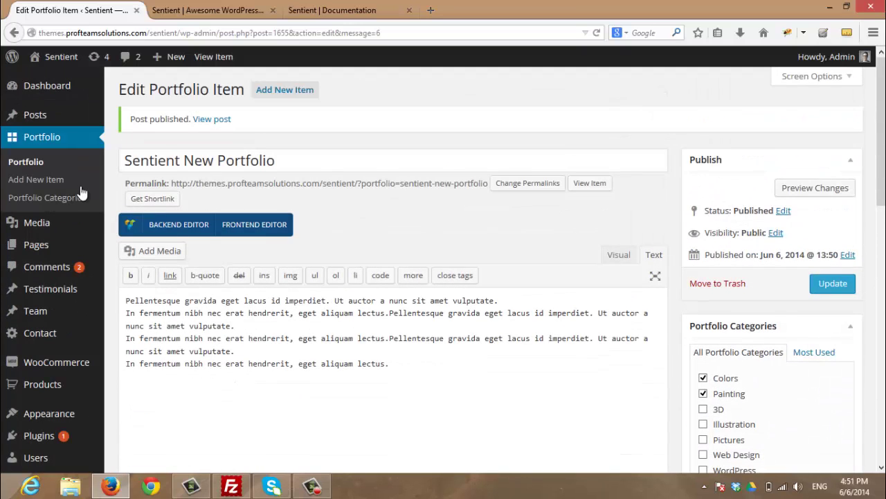
Confirm Sentient New Portfolio tops the Portfolio list, then view All Pages
click(25, 163)
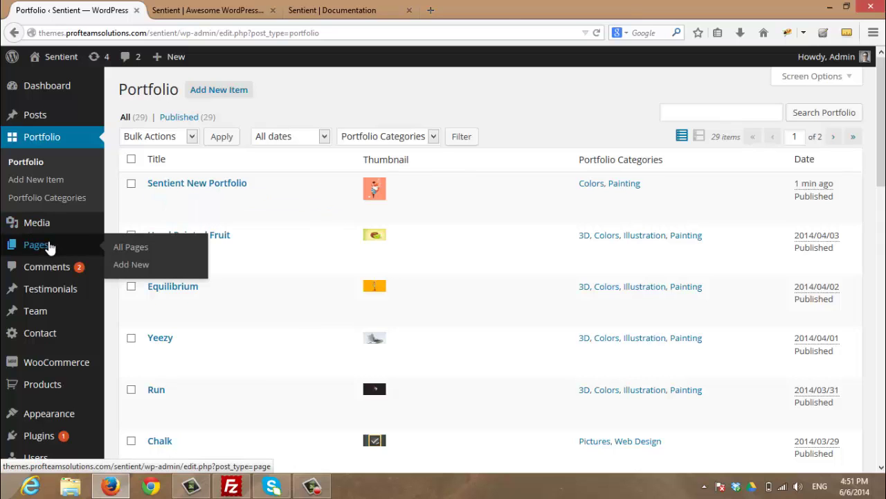
click(49, 245)
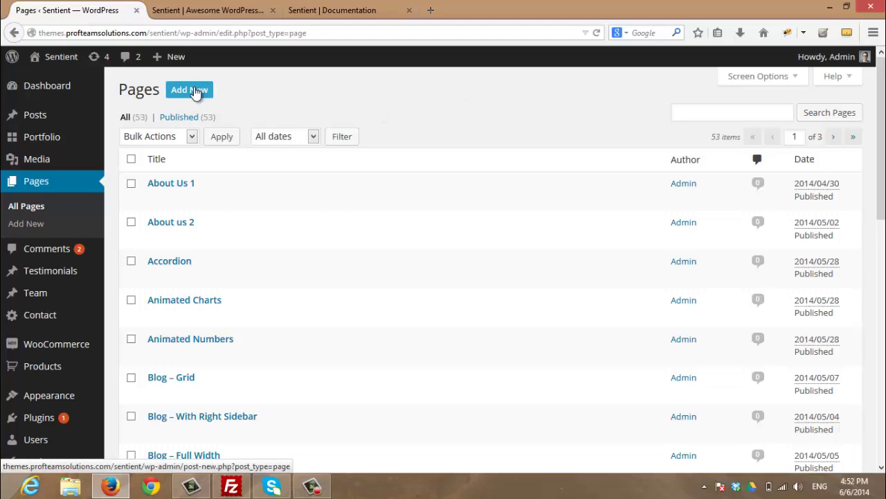
Add a new page titled 'New Portfolio Items'
click(196, 93)
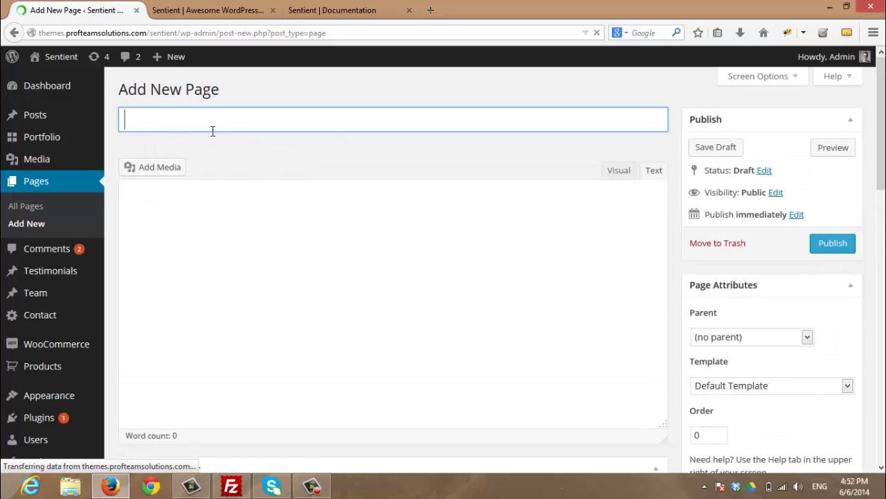
text(New Portfolio Items)
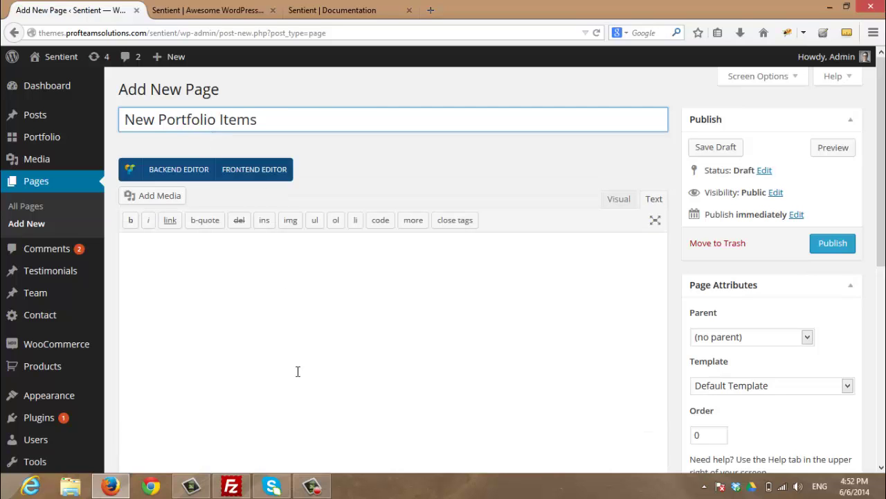
click(298, 371)
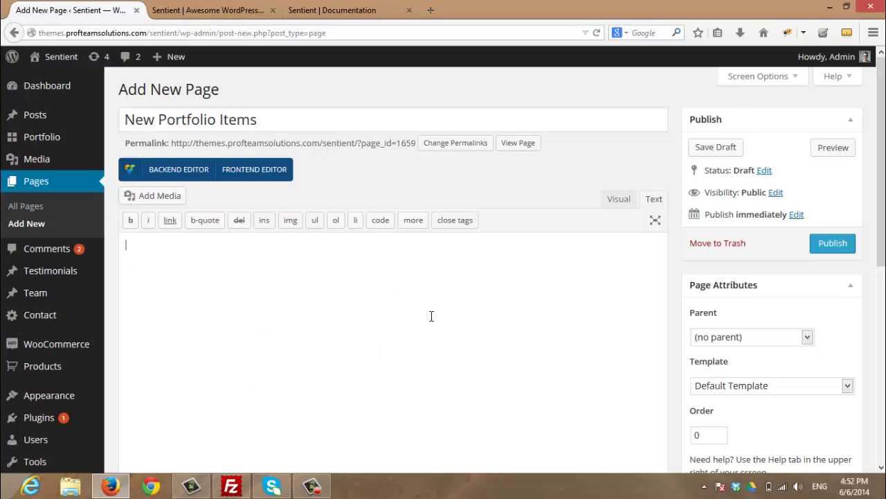
Give the page the 'Template - Portfolio Two Columns' template and publish it
scroll(624, 309, down, 3)
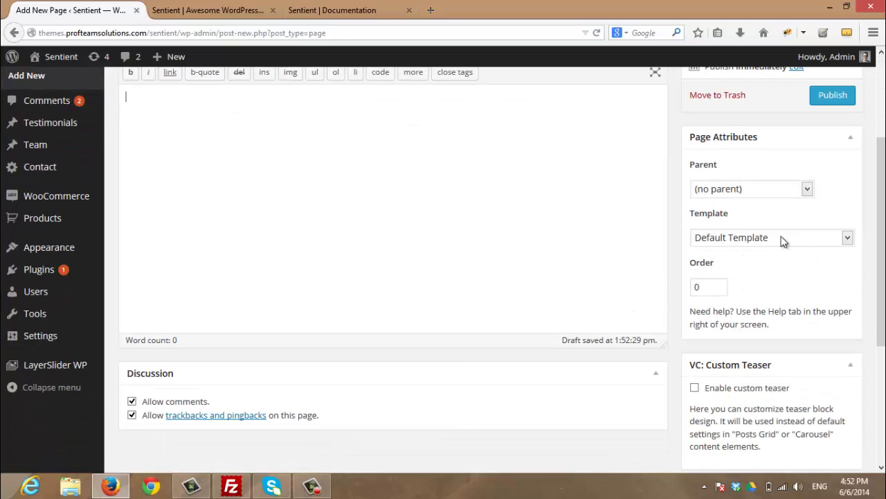
click(763, 240)
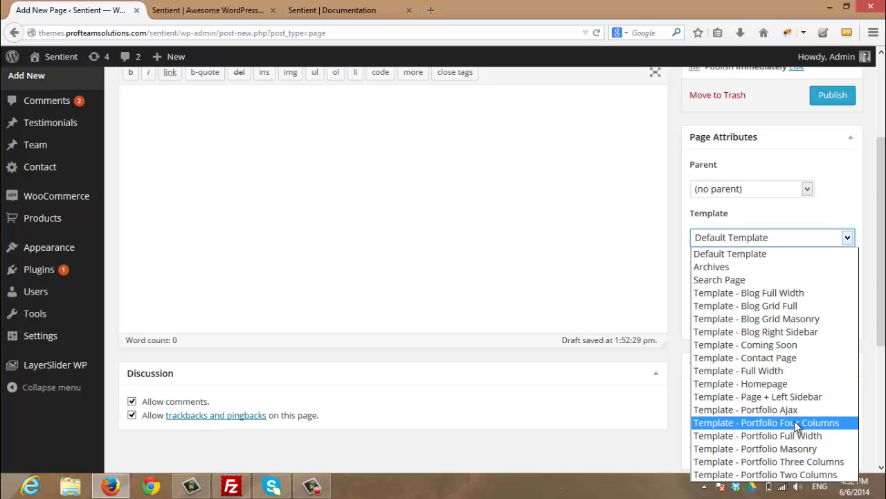
click(792, 479)
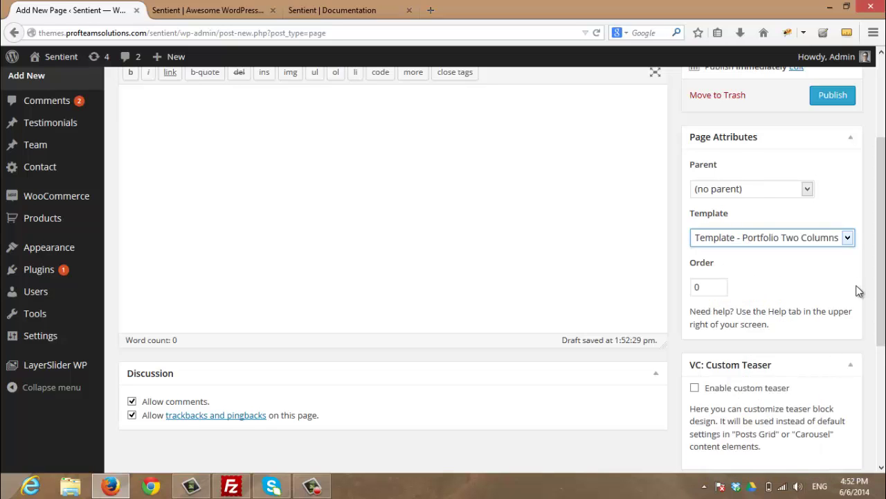
scroll(858, 291, up, 2)
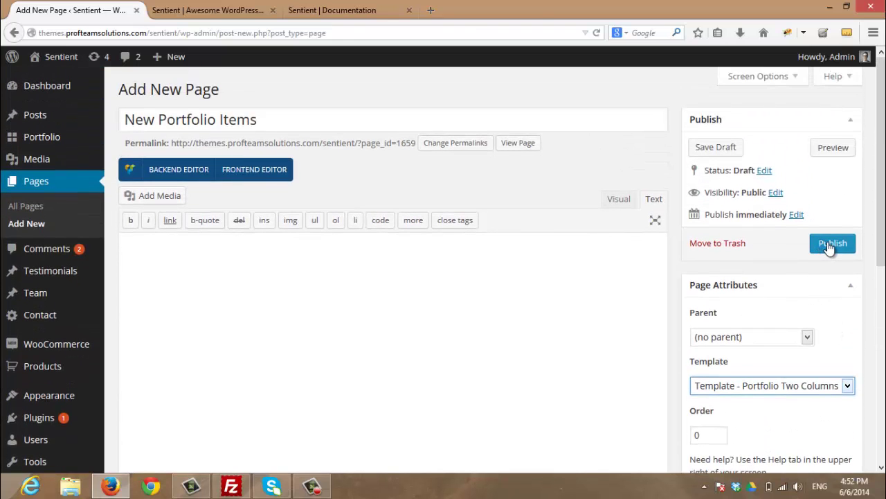
click(825, 244)
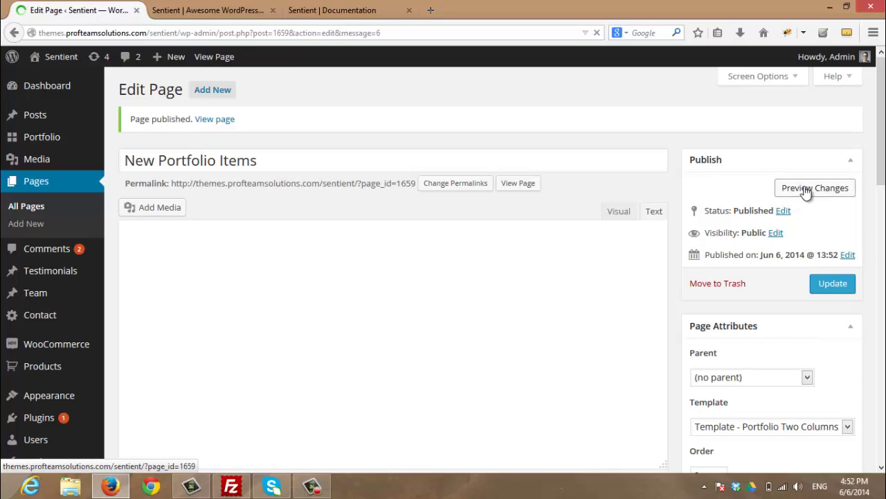
Preview New Portfolio Items in a new tab and scroll through its two-column portfolio grid
click(806, 192)
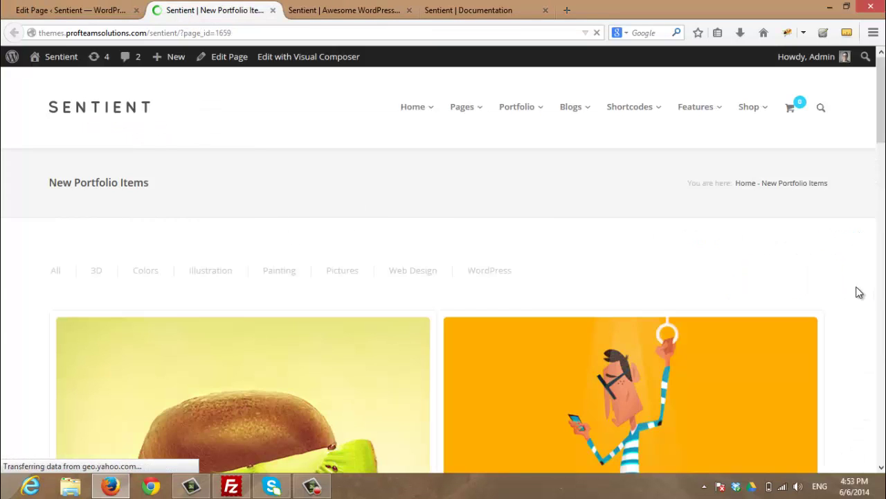
scroll(859, 292, down, 3)
scroll(858, 292, down, 12)
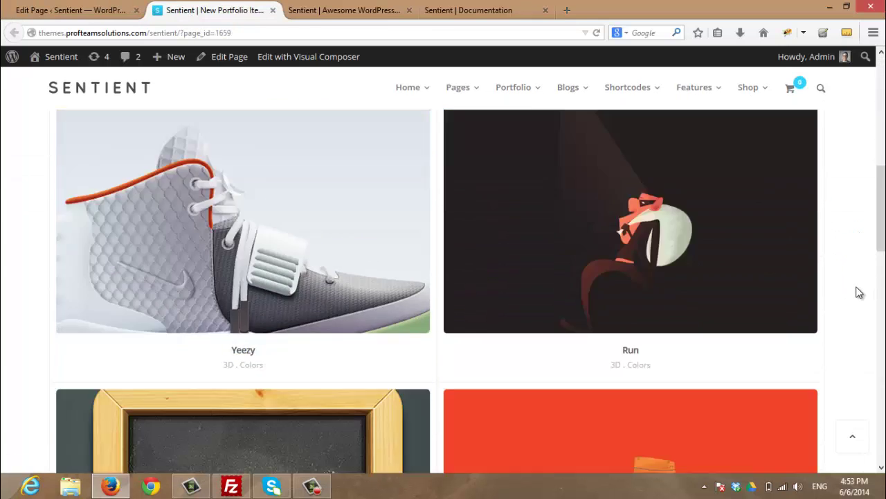
scroll(858, 296, down, 3)
scroll(859, 296, up, 12)
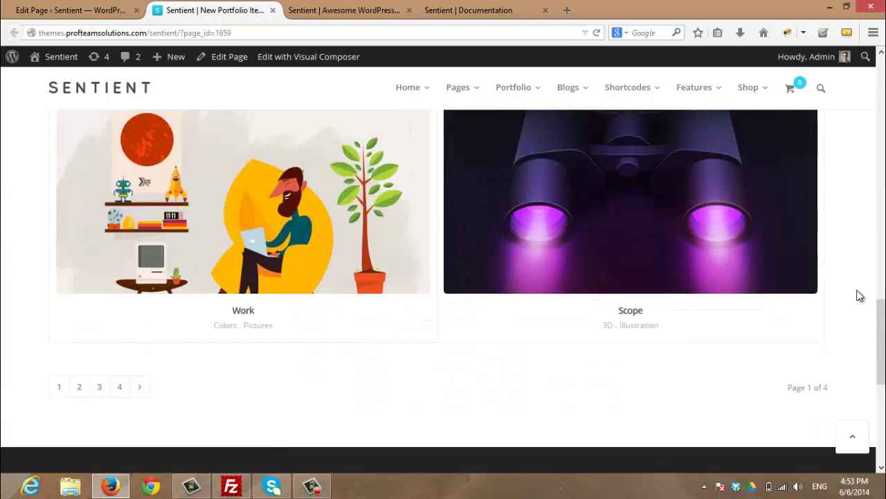
scroll(858, 295, up, 3)
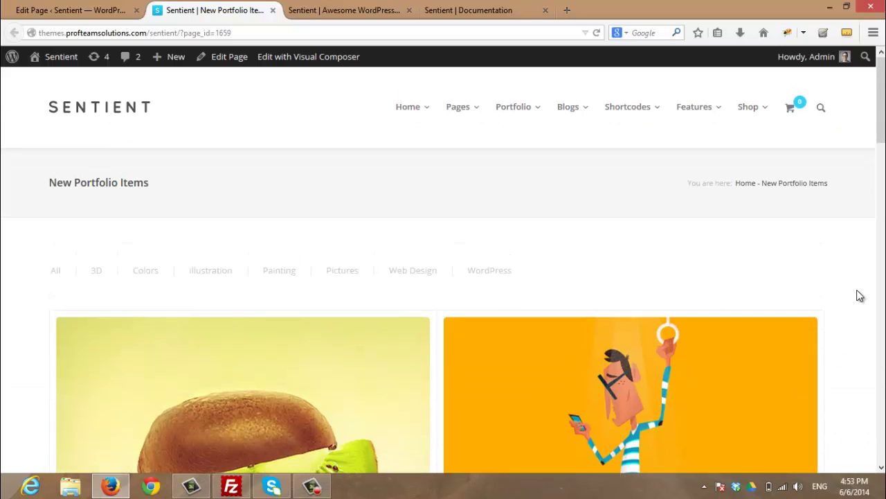